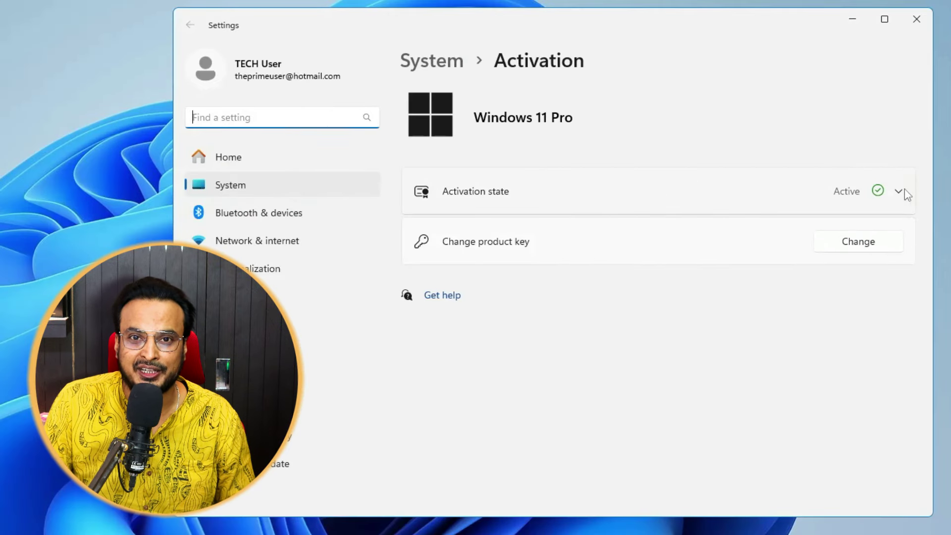
Step: Inspect the Windows activation state details, and view the Windows 11 Pro Retail key product page on gotmykey.in
{"action": "left_click", "coordinate": [884, 207]}
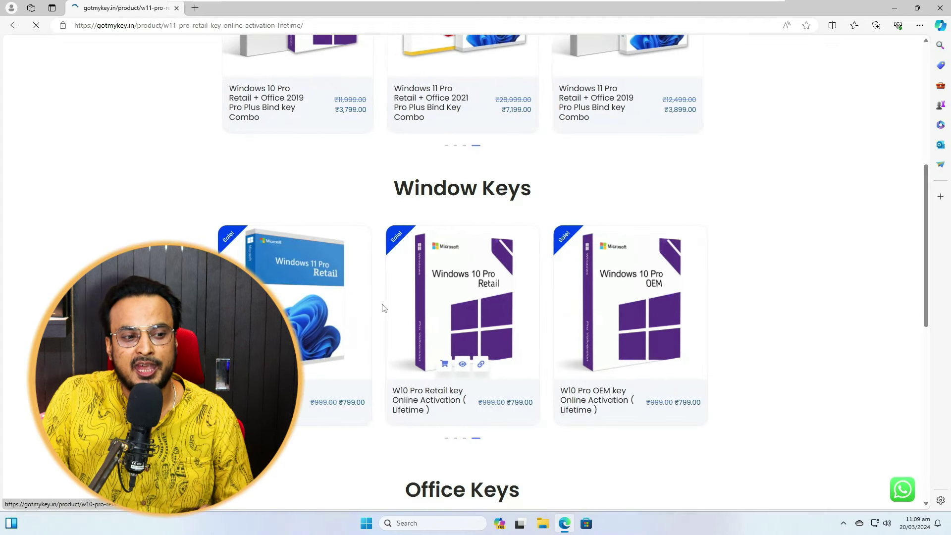
{"action": "left_click", "coordinate": [351, 309]}
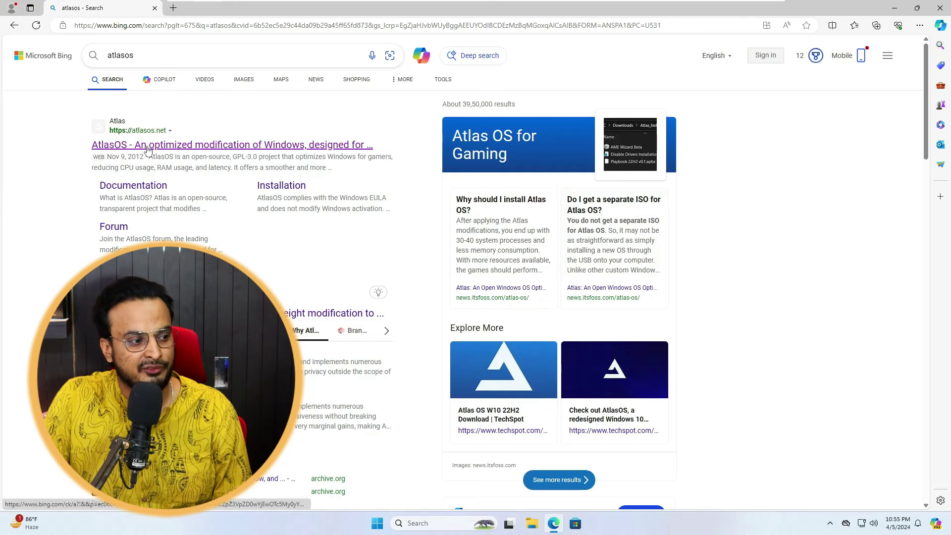
Step: Open the AtlasOS website from the search results and download both the Atlas Playbook and AME Wizard
{"action": "left_click", "coordinate": [148, 145]}
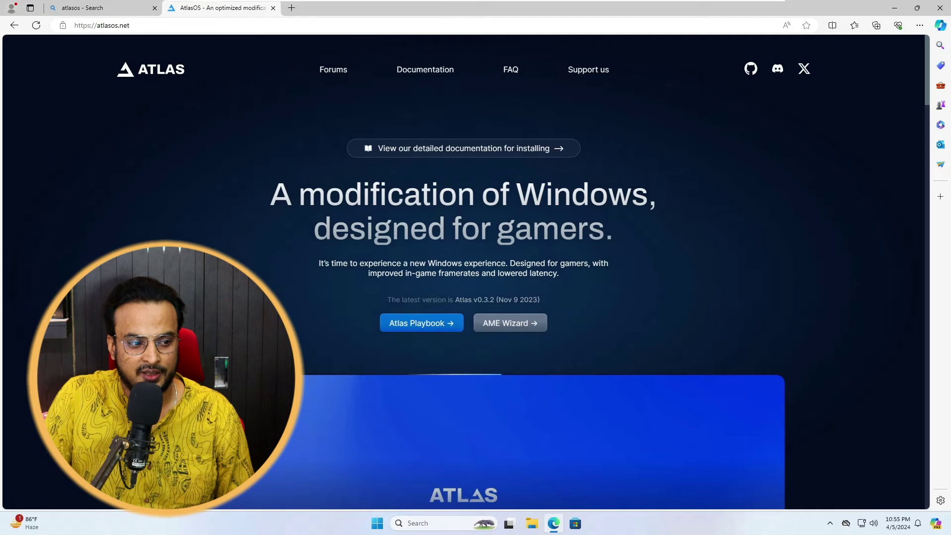
{"action": "scroll", "coordinate": [480, 352], "scroll_direction": "down", "scroll_amount": 1}
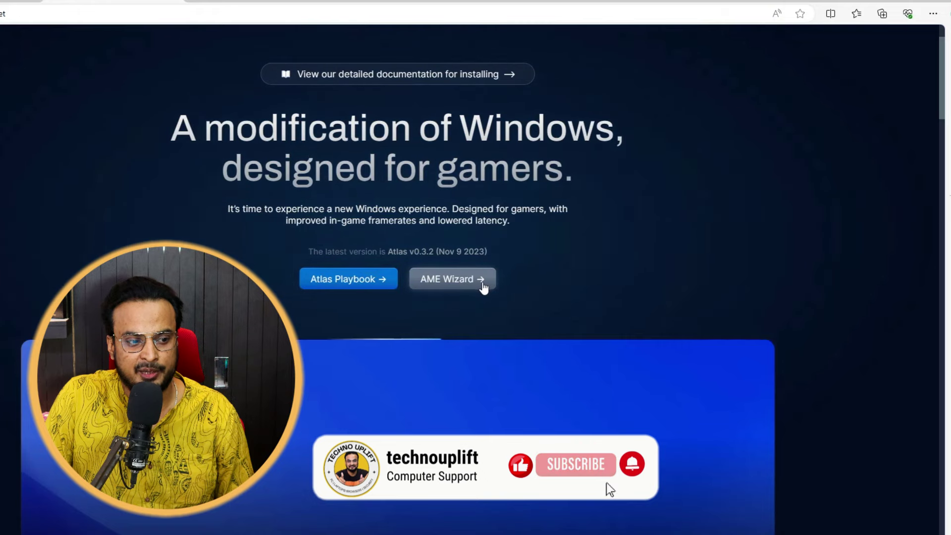
{"action": "left_click", "coordinate": [341, 278]}
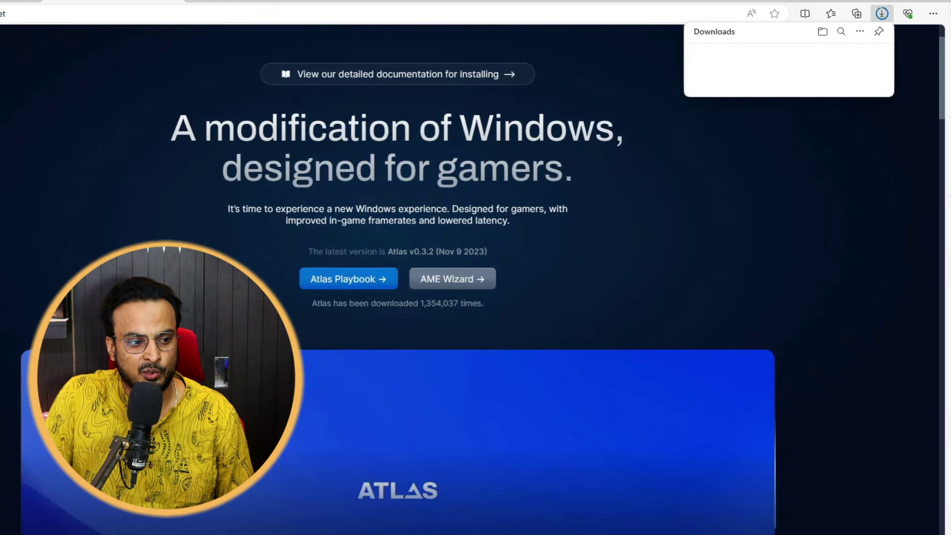
{"action": "left_click", "coordinate": [452, 285]}
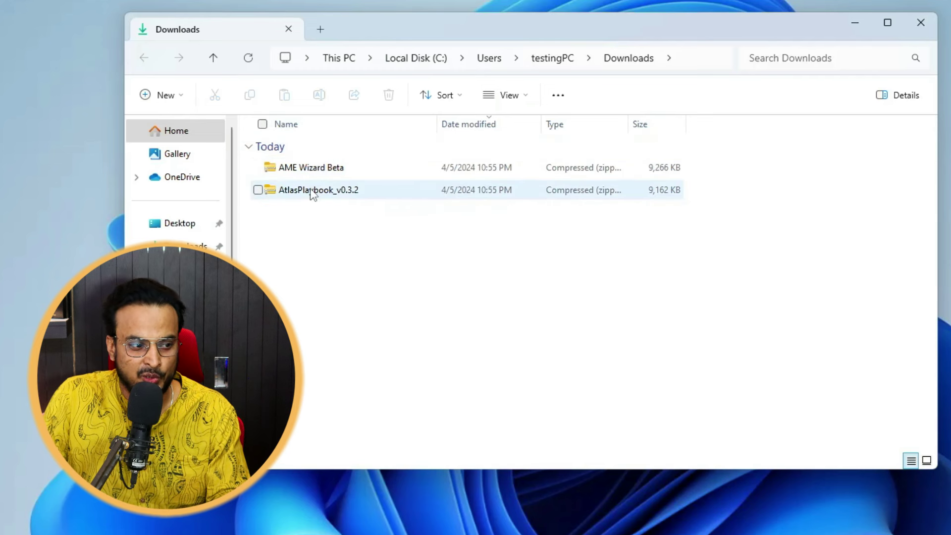
Step: Extract the AtlasPlaybook_v0.3.2 archive into its own folder in Downloads
{"action": "left_click", "coordinate": [311, 190]}
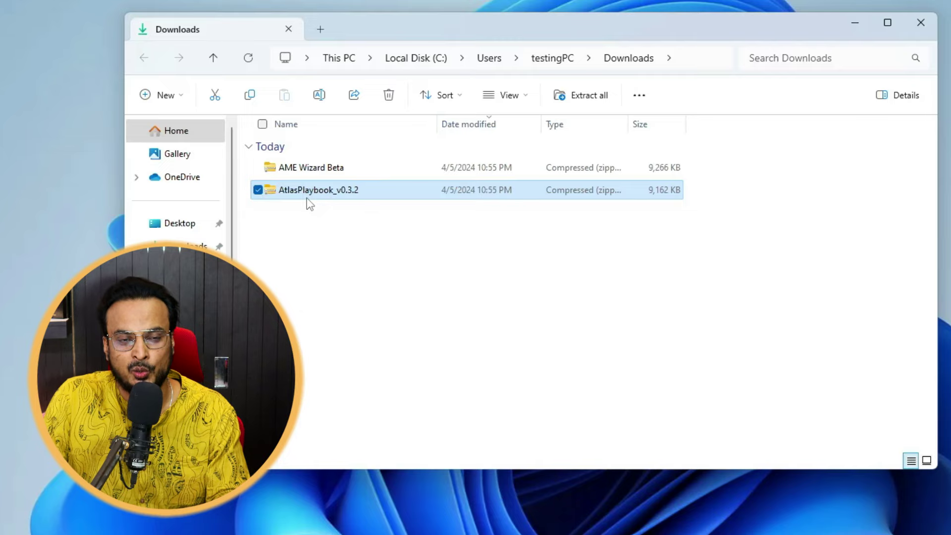
{"action": "right_click", "coordinate": [307, 198]}
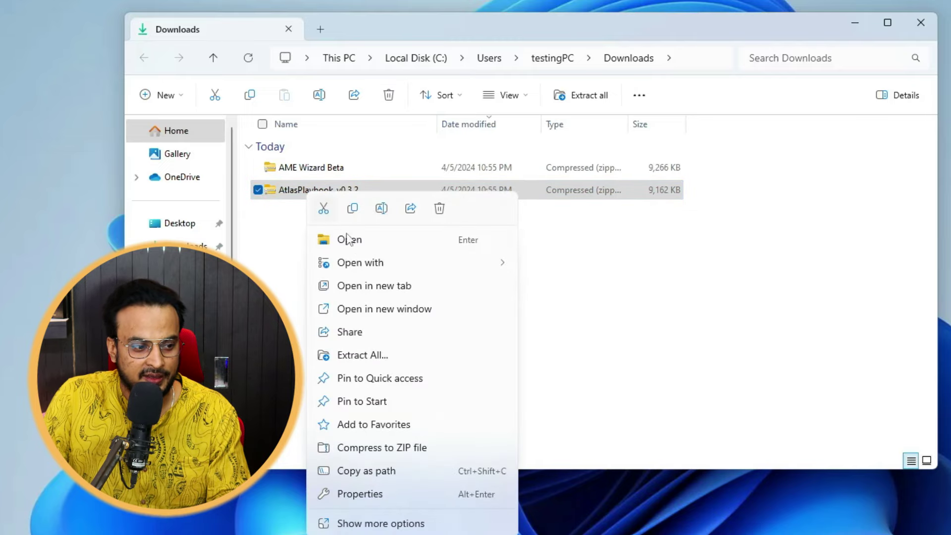
{"action": "left_click", "coordinate": [376, 356]}
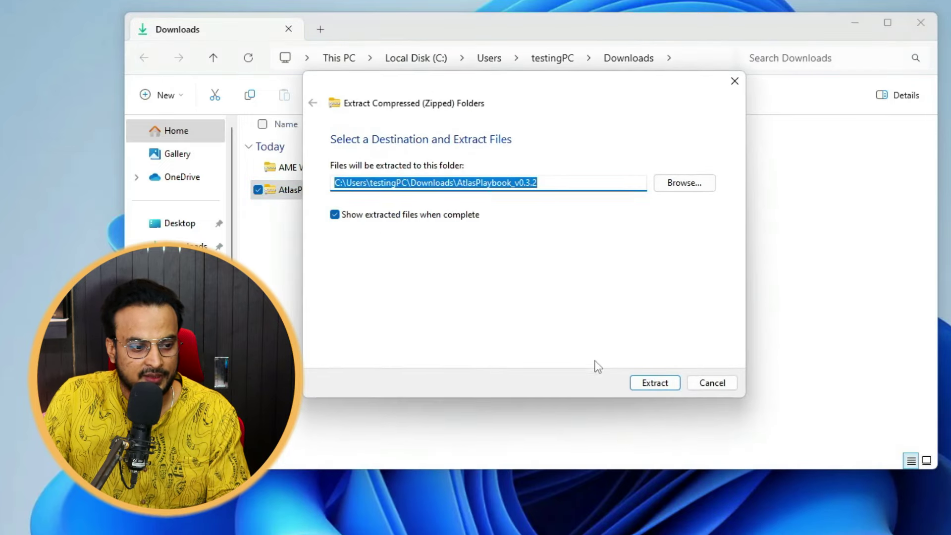
{"action": "left_click", "coordinate": [650, 385]}
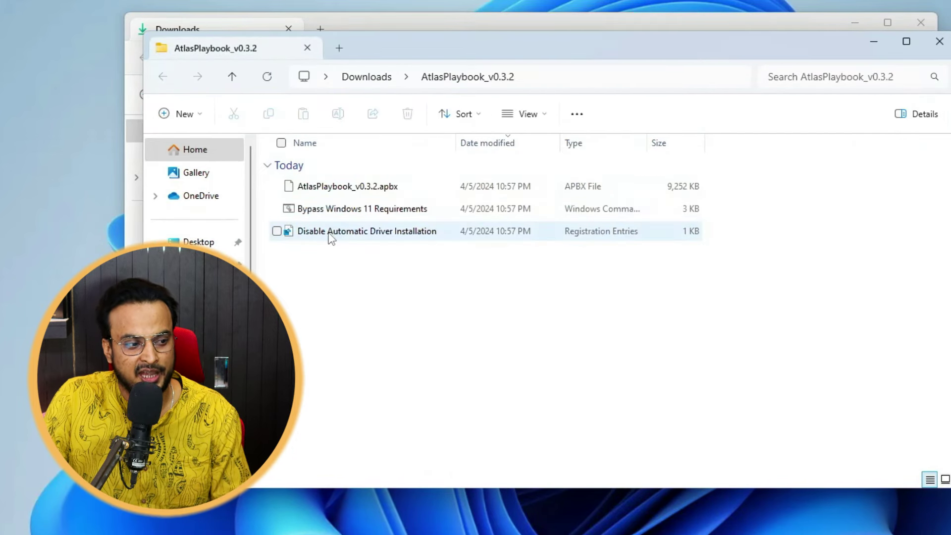
Step: Merge the Disable Automatic Driver Installation file into the registry, allowing the changes, and close the AtlasPlaybook_v0.3.2 folder
{"action": "double_click", "coordinate": [395, 232]}
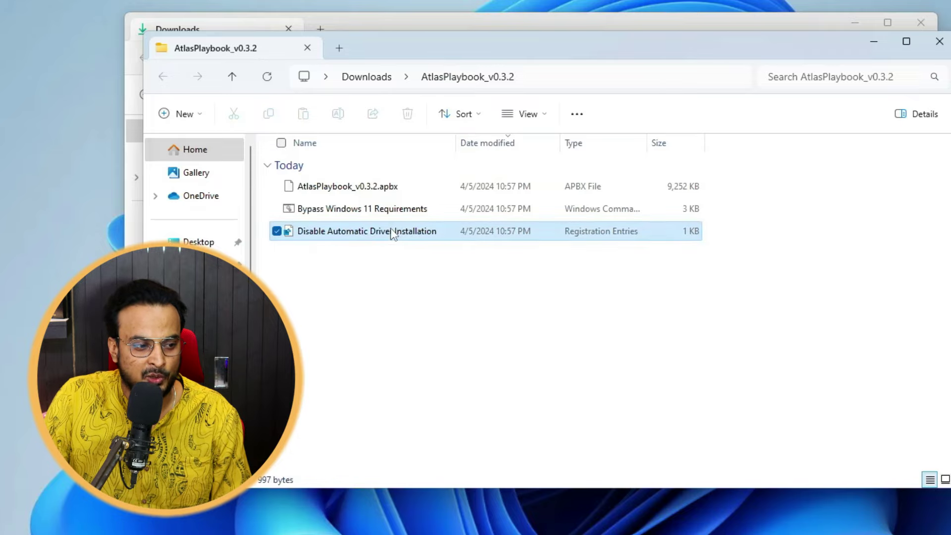
{"action": "left_click", "coordinate": [590, 259]}
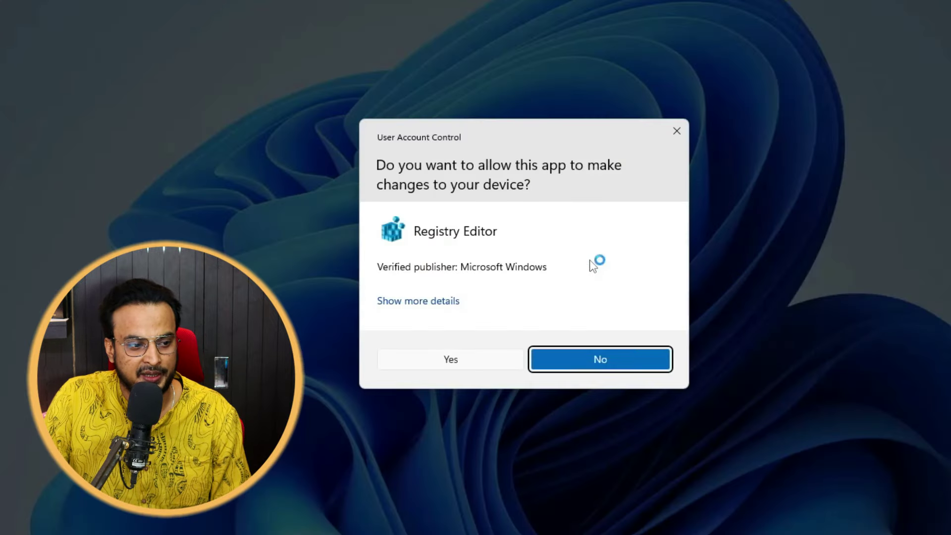
{"action": "left_click", "coordinate": [458, 350]}
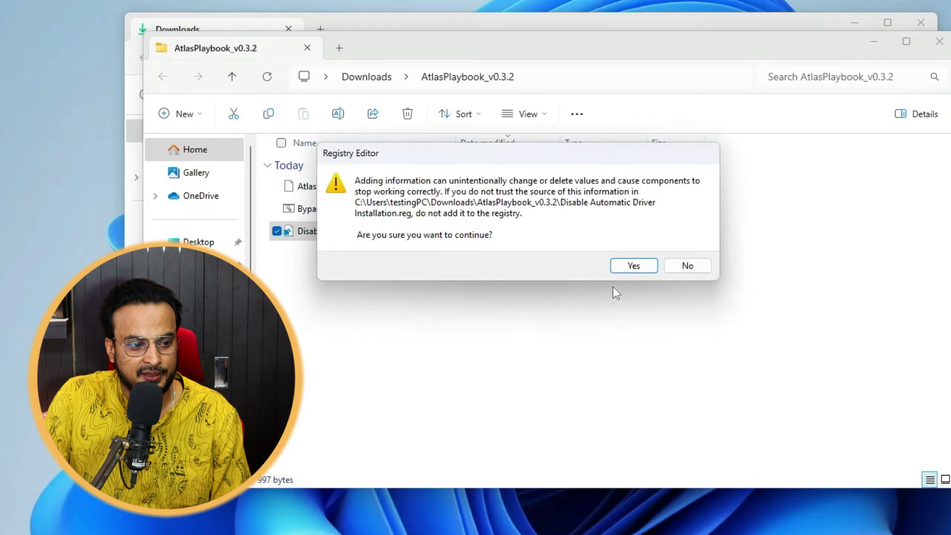
{"action": "left_click", "coordinate": [644, 263]}
{"action": "left_click", "coordinate": [684, 253]}
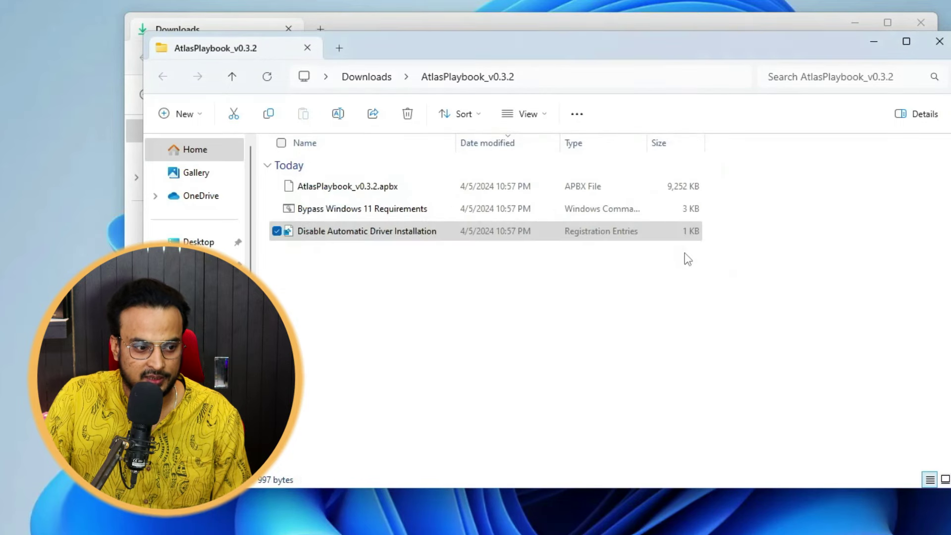
{"action": "left_click", "coordinate": [937, 43]}
Step: Extract the AME Wizard Beta archive into its own folder in Downloads
{"action": "left_click", "coordinate": [315, 174]}
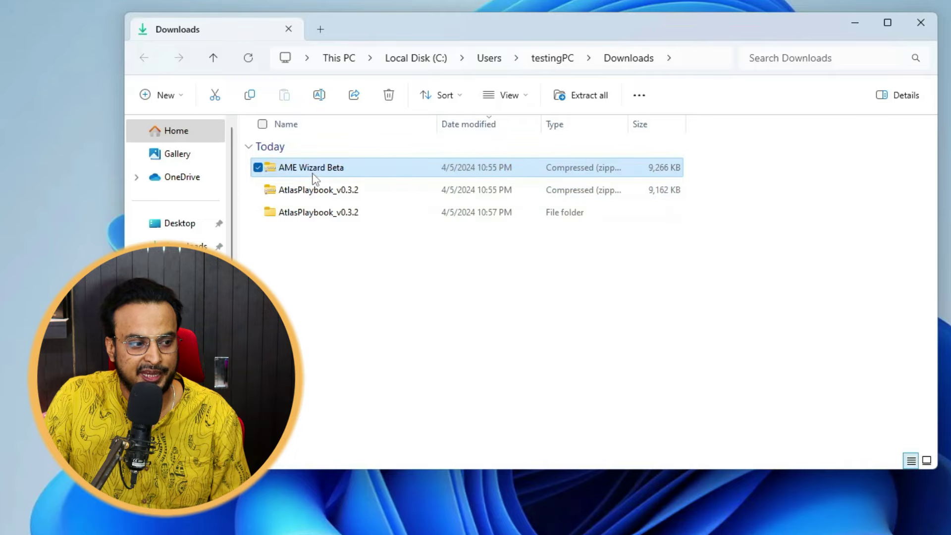
{"action": "right_click", "coordinate": [342, 172]}
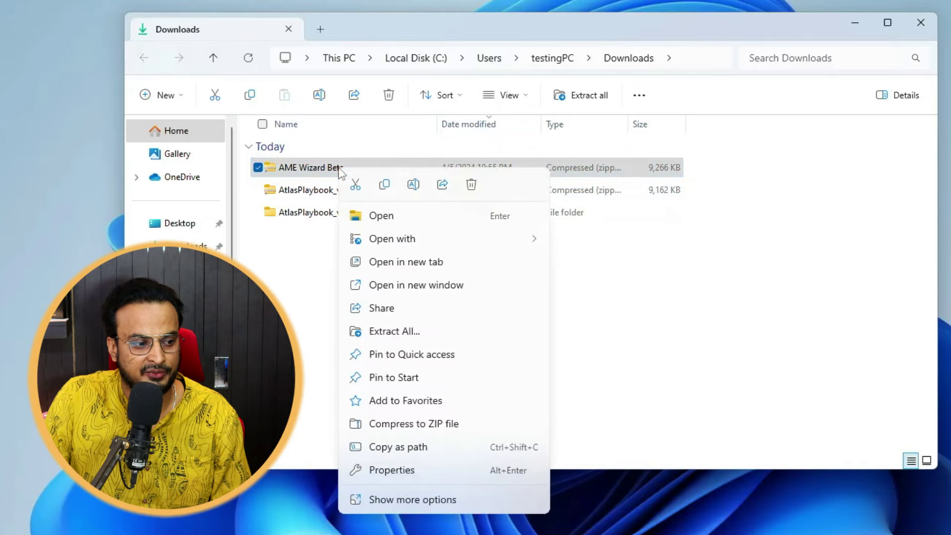
{"action": "left_click", "coordinate": [394, 330]}
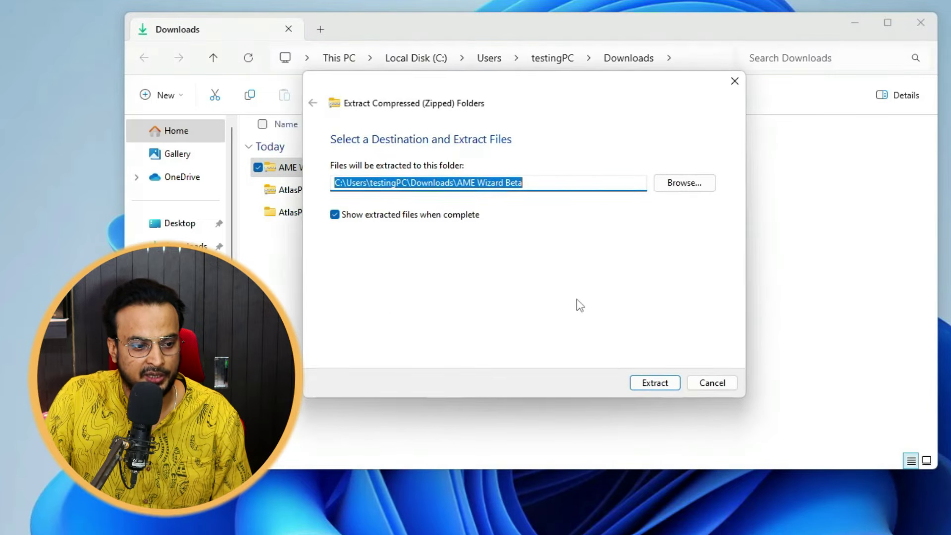
{"action": "left_click", "coordinate": [662, 385]}
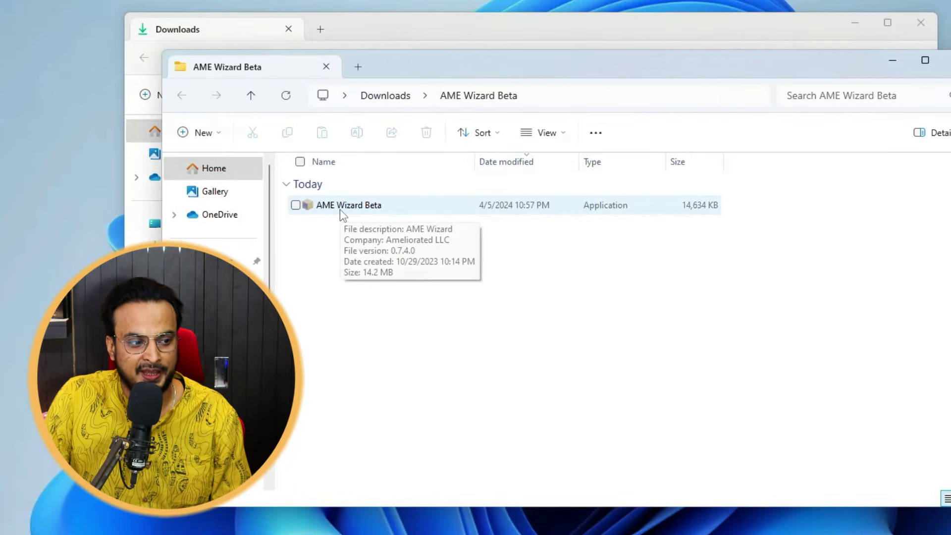
Step: Launch the extracted AME Wizard Beta application and allow it to make changes to the device
{"action": "double_click", "coordinate": [356, 210]}
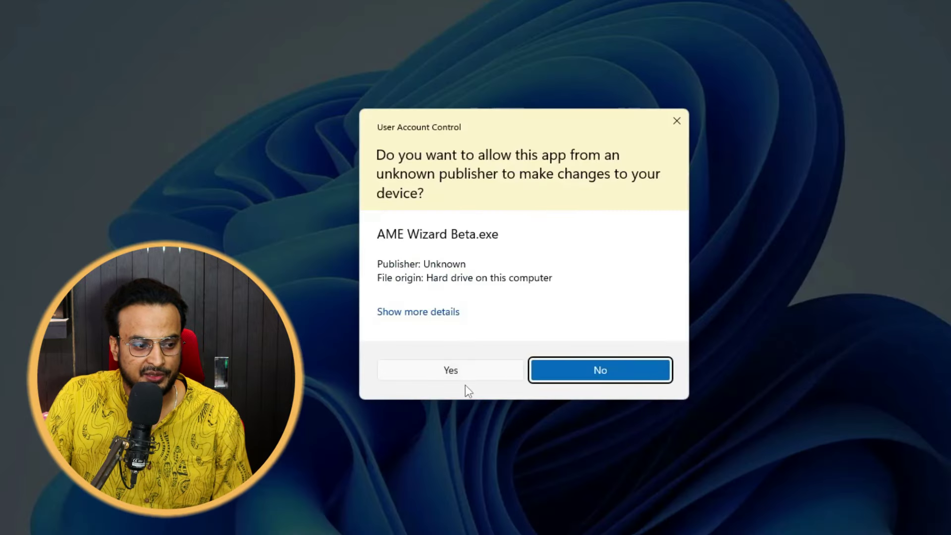
{"action": "left_click", "coordinate": [456, 373]}
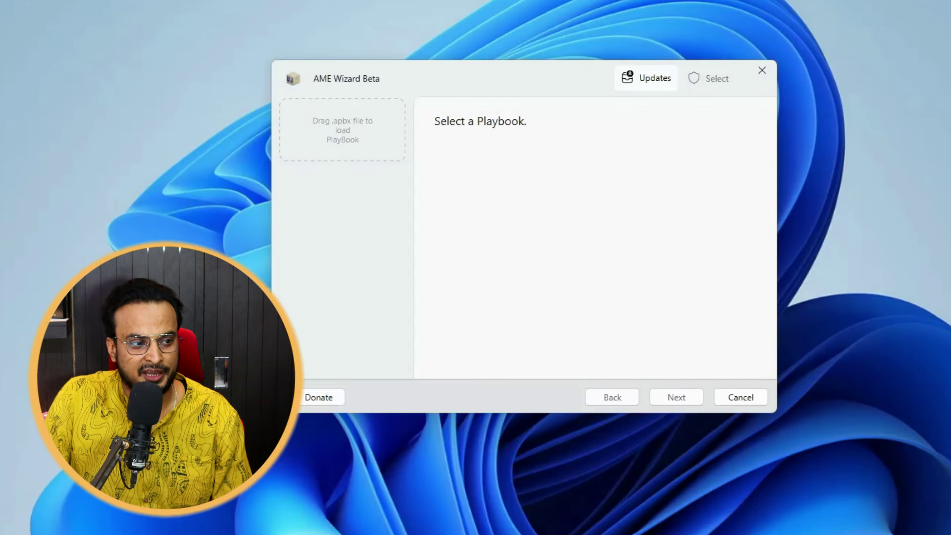
{"action": "left_click_drag", "start_coordinate": [502, 84], "coordinate": [482, 87]}
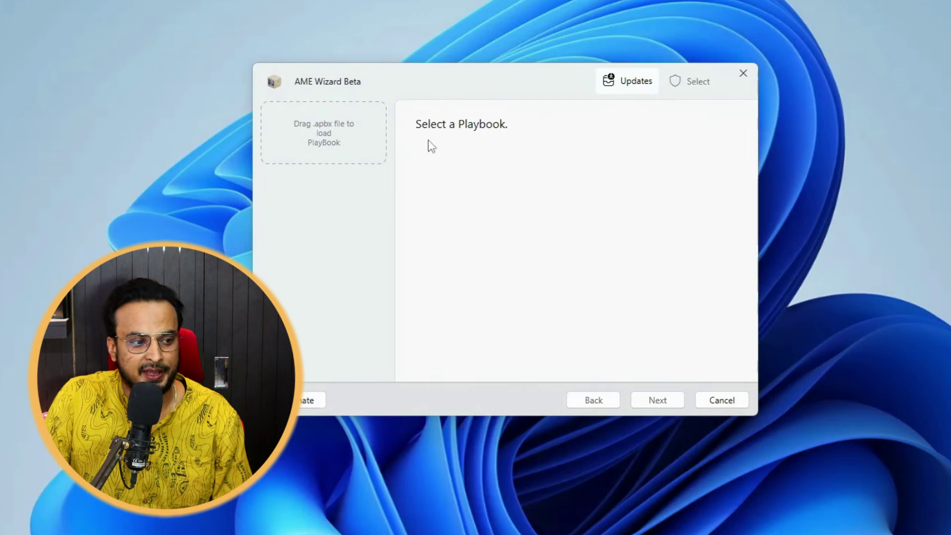
Step: Load AtlasPlaybook_v0.3.2.apbx from the extracted folder in Downloads into AME Wizard and proceed to the Windows requirements verification
{"action": "left_click", "coordinate": [339, 131]}
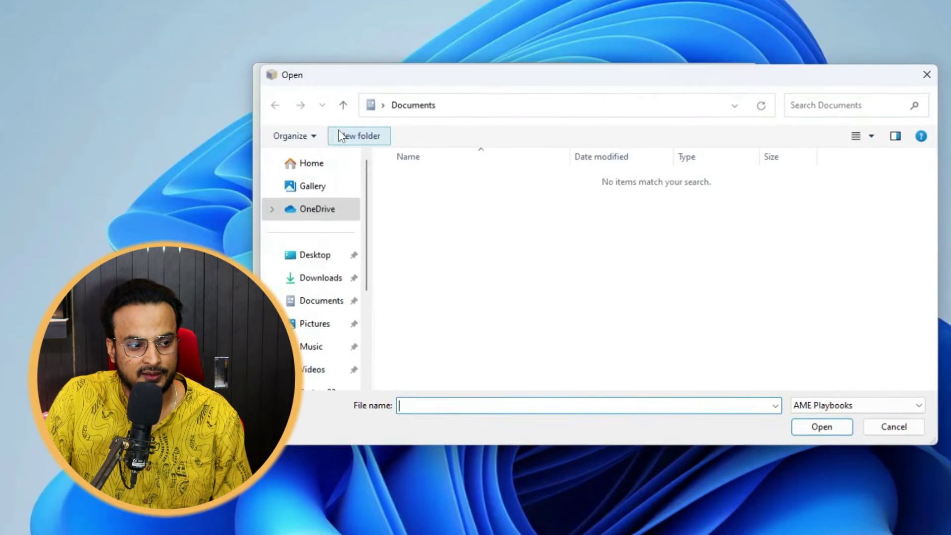
{"action": "left_click", "coordinate": [334, 287]}
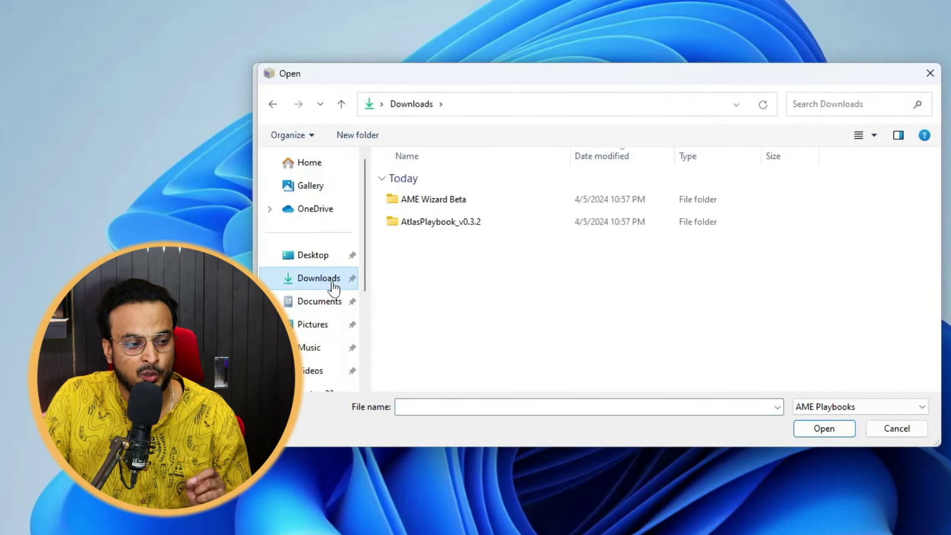
{"action": "left_click", "coordinate": [430, 225]}
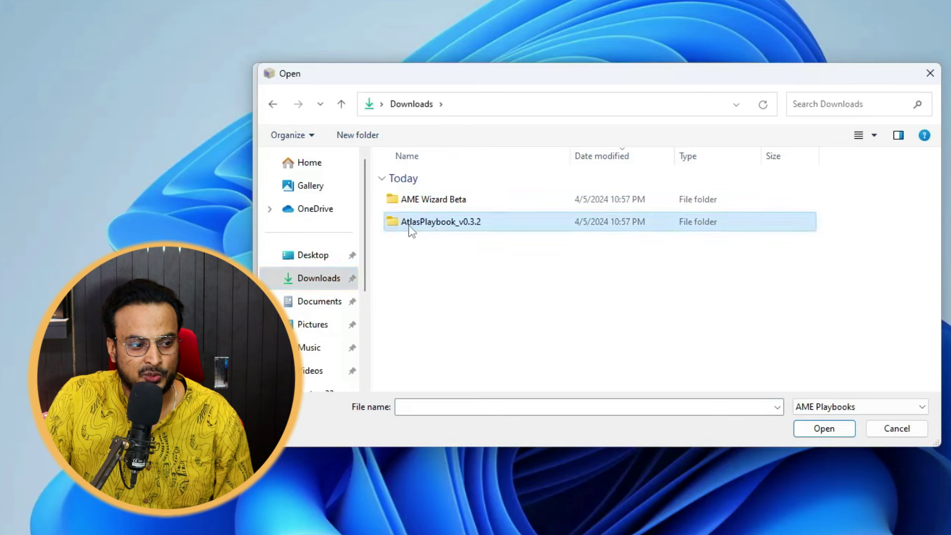
{"action": "double_click", "coordinate": [430, 227]}
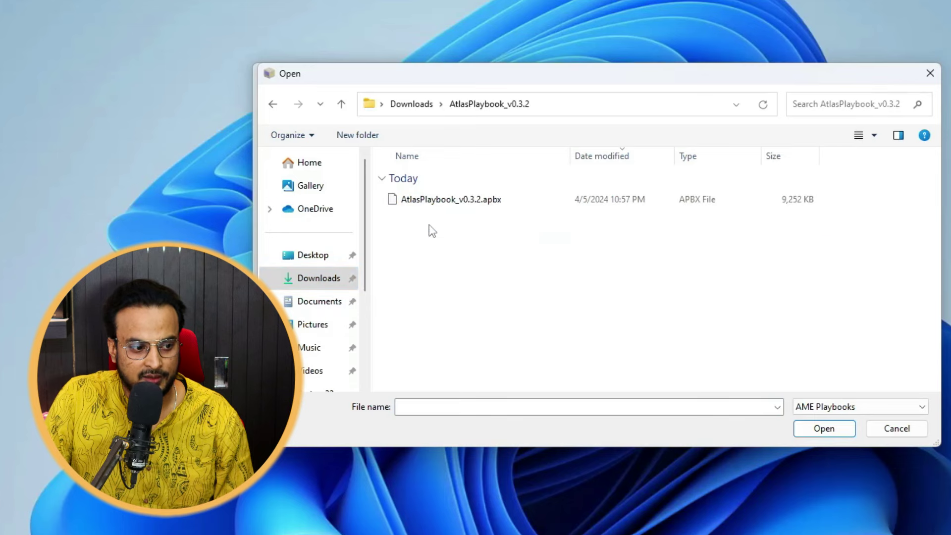
{"action": "left_click", "coordinate": [429, 207]}
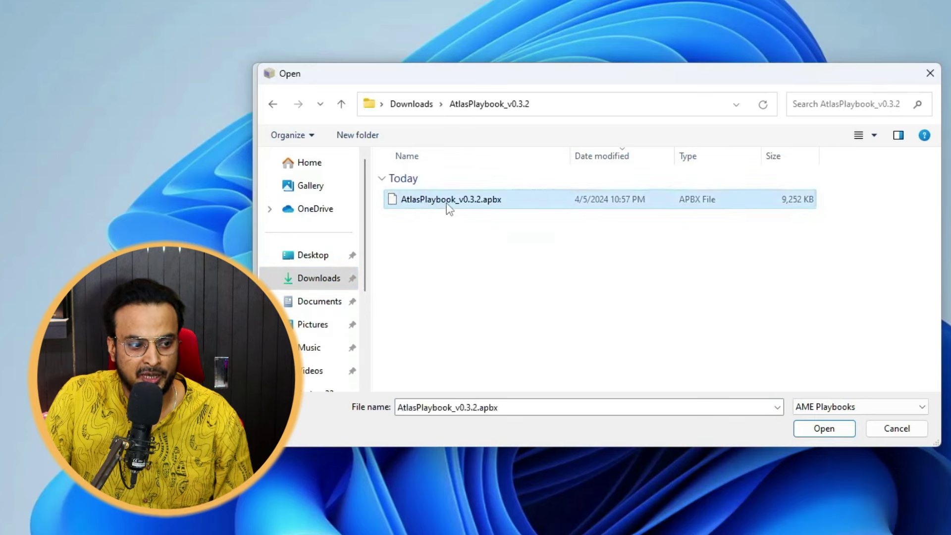
{"action": "left_click", "coordinate": [491, 203]}
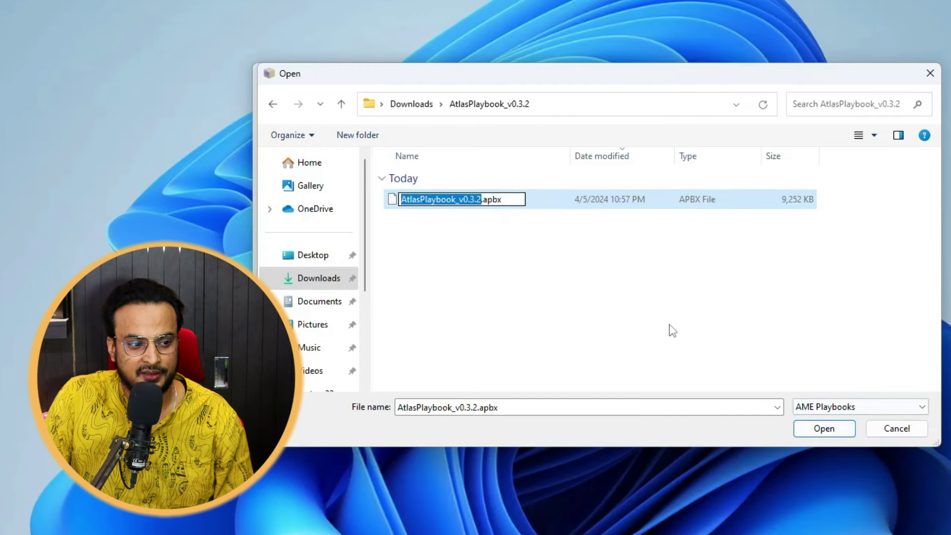
{"action": "left_click", "coordinate": [520, 204]}
{"action": "left_click", "coordinate": [818, 431]}
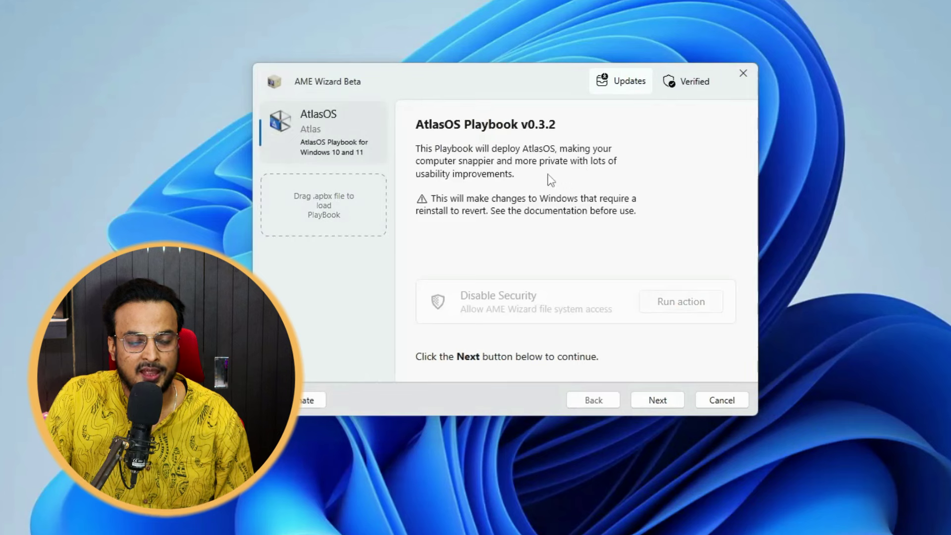
{"action": "left_click", "coordinate": [665, 396]}
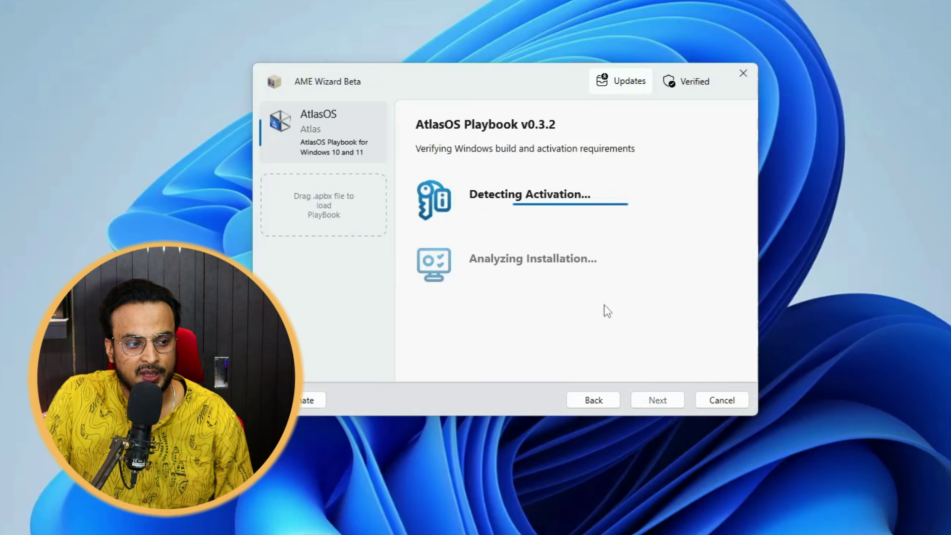